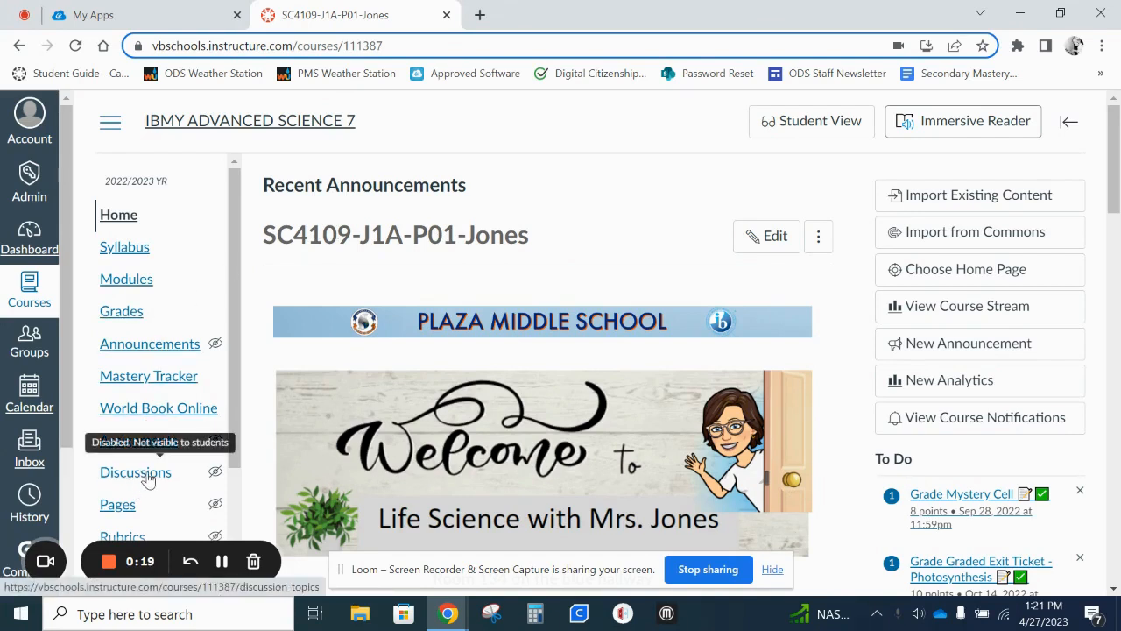
- Open the Discussions page of the IBMY Advanced Science 7 course
{"action": "left_click", "coordinate": [140, 473]}
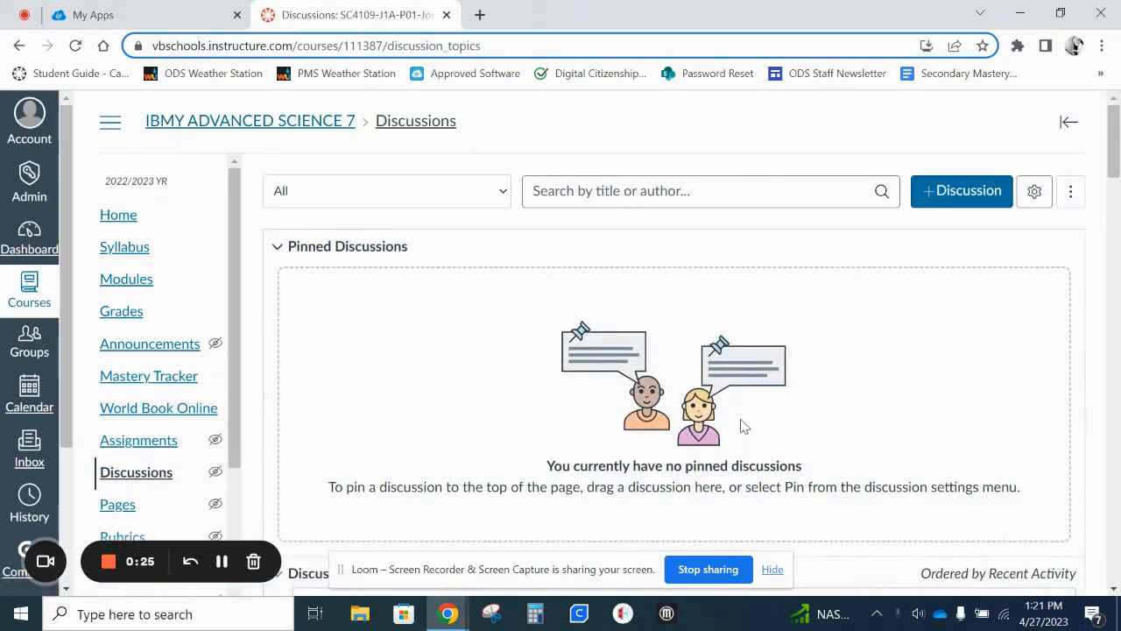
- Try the option to manually mark replies as read in the discussion settings and discard the change
{"action": "left_click", "coordinate": [1034, 195]}
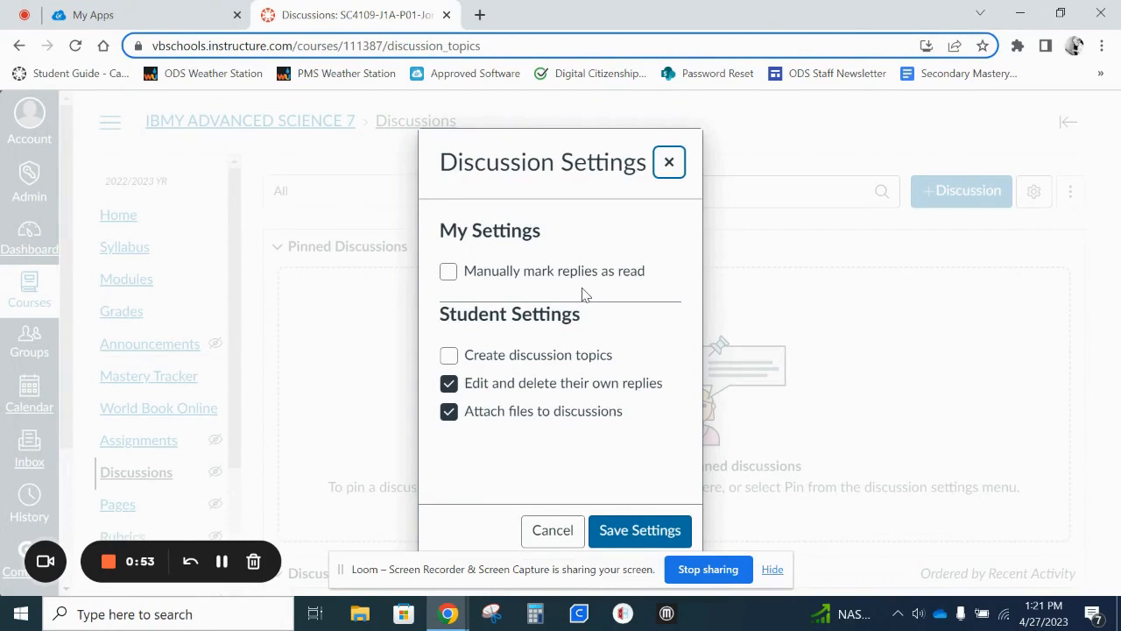
{"action": "left_click", "coordinate": [455, 273]}
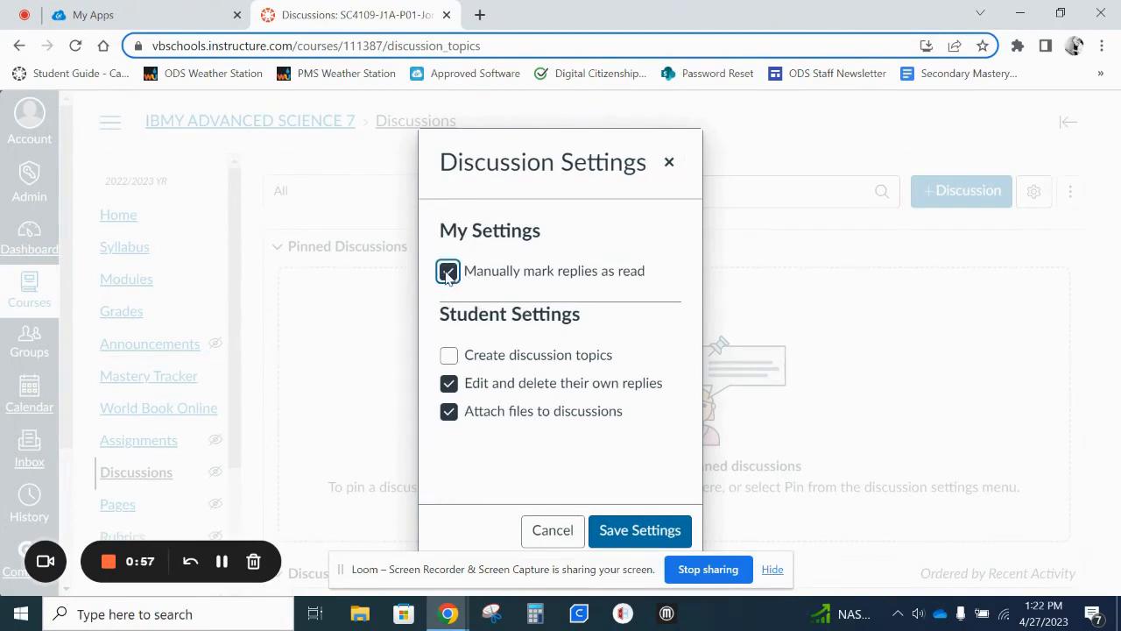
{"action": "left_click", "coordinate": [448, 272]}
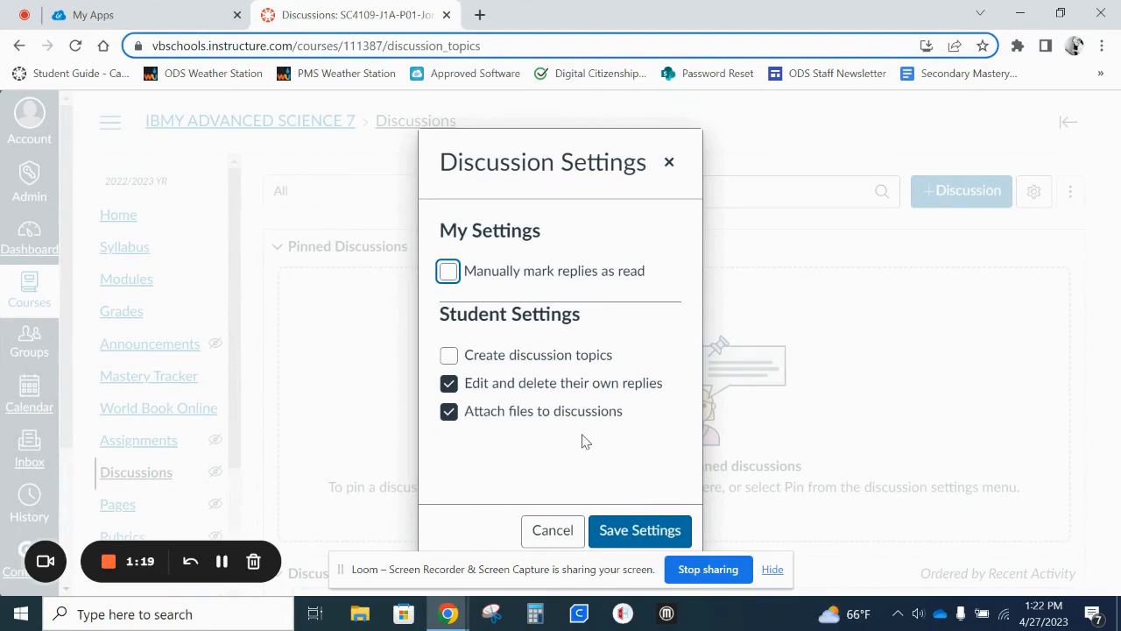
{"action": "left_click", "coordinate": [554, 531]}
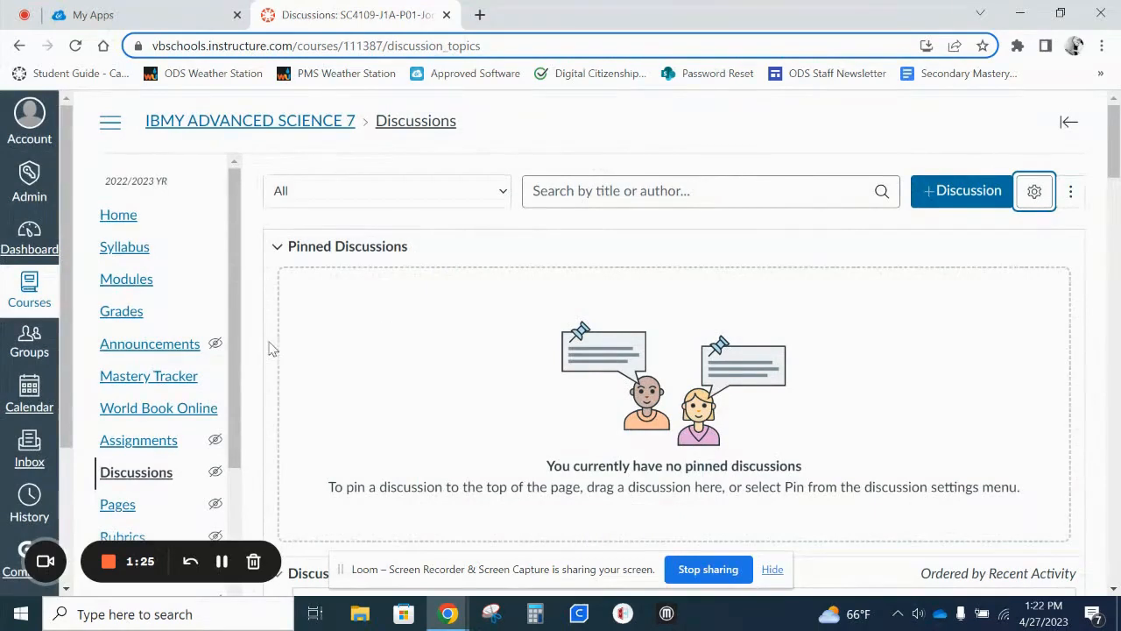
- Start a new discussion with the topic title "Exit Ticket 4/27"
{"action": "left_click", "coordinate": [946, 200]}
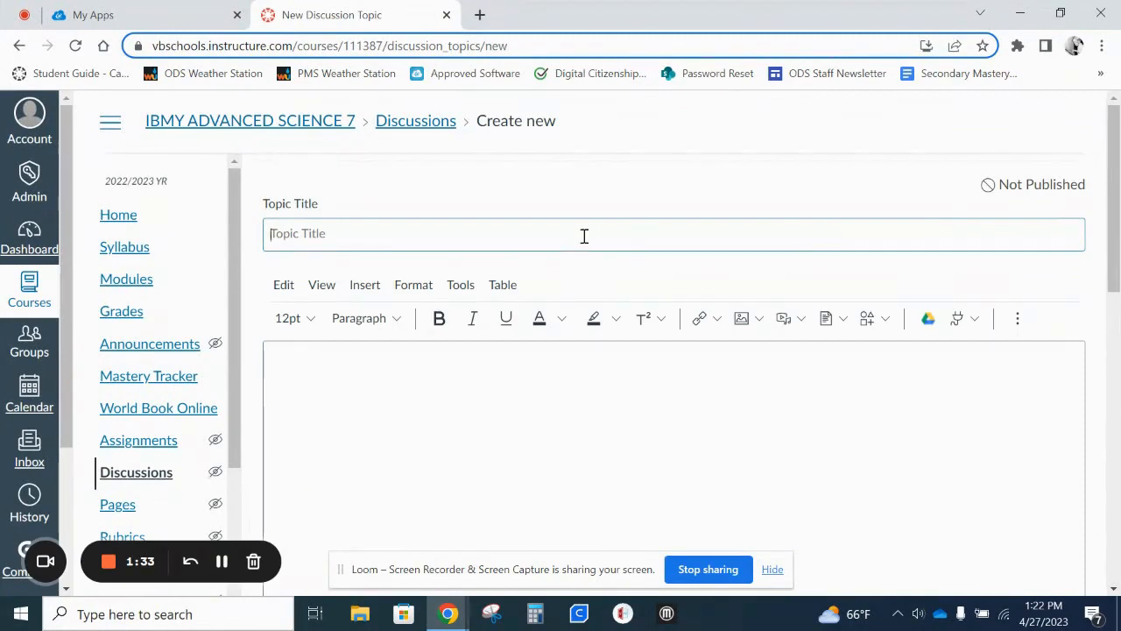
{"action": "type", "text": "Exit Ticket "}
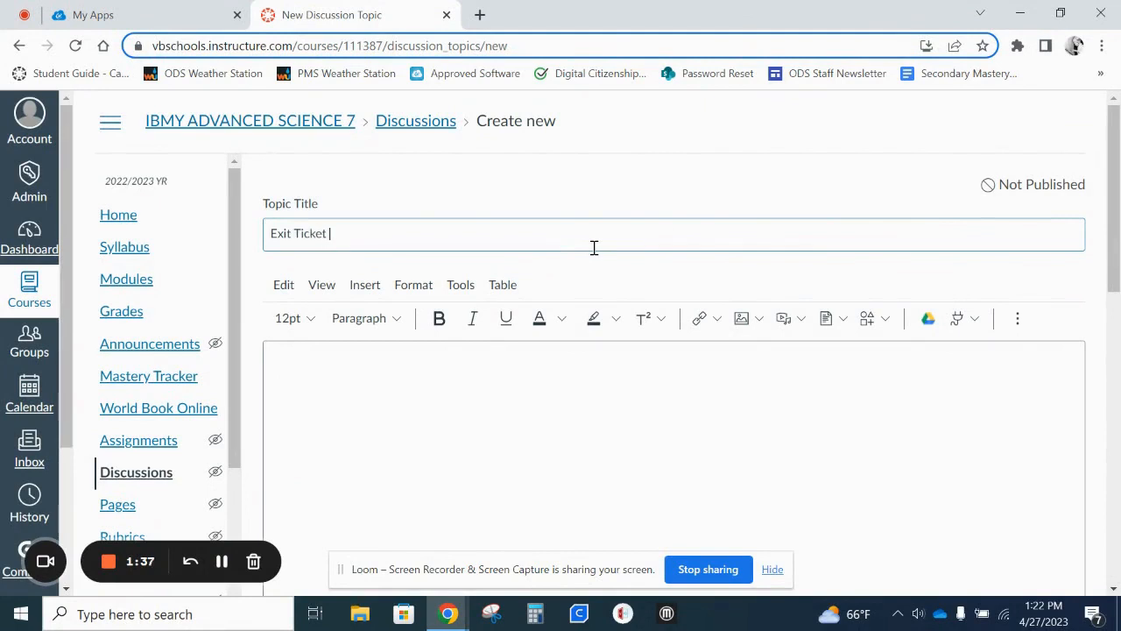
{"action": "type", "text": "4/27"}
- Write a prompt requesting thoughts on today's classroom debate about lowering the voting age to 16, plus respectful responses to at least two classmates' posts
{"action": "scroll", "coordinate": [407, 425], "scroll_direction": "down", "scroll_amount": 1}
{"action": "left_click", "coordinate": [364, 300]}
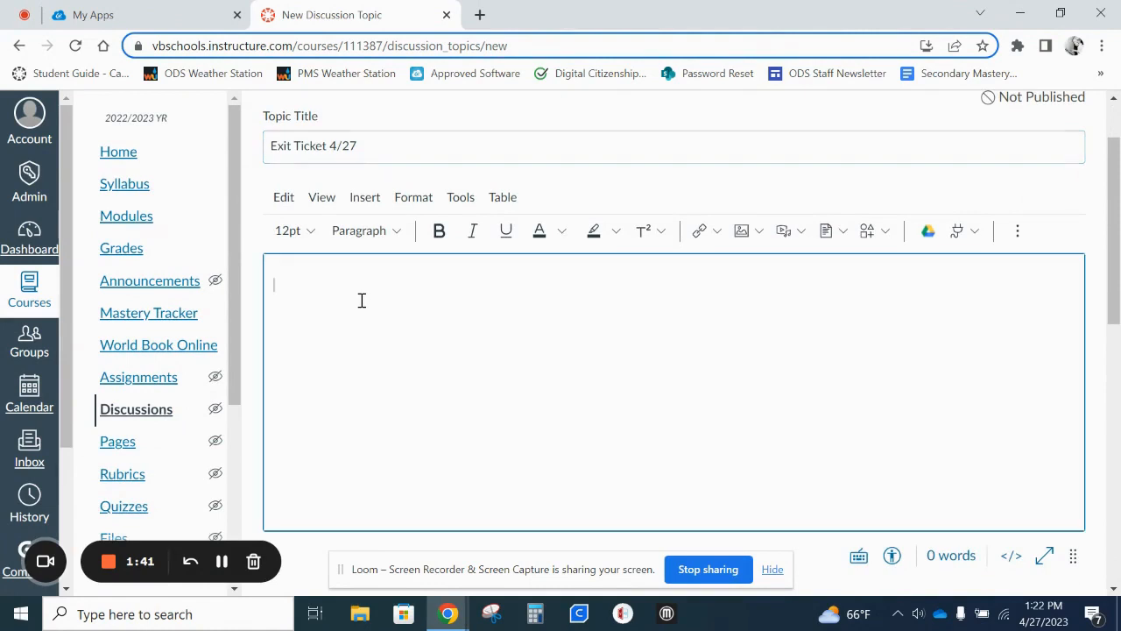
{"action": "type", "text": "Please post your thoughts on today’s classroom debate about lowering the voting age to 16. You must also respond to at least two of your classmates’ posts. Remember, all of your responses should be written in a respectful manner."}
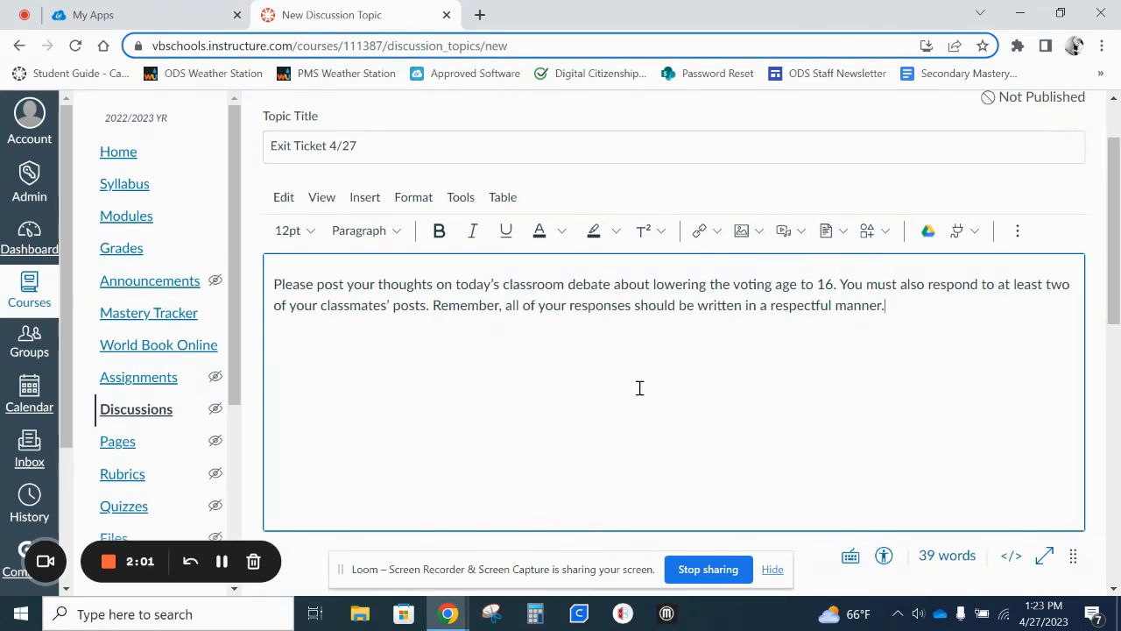
- Allow threaded replies, require users to post before seeing replies, and make the discussion graded
{"action": "scroll", "coordinate": [628, 385], "scroll_direction": "down", "scroll_amount": 5}
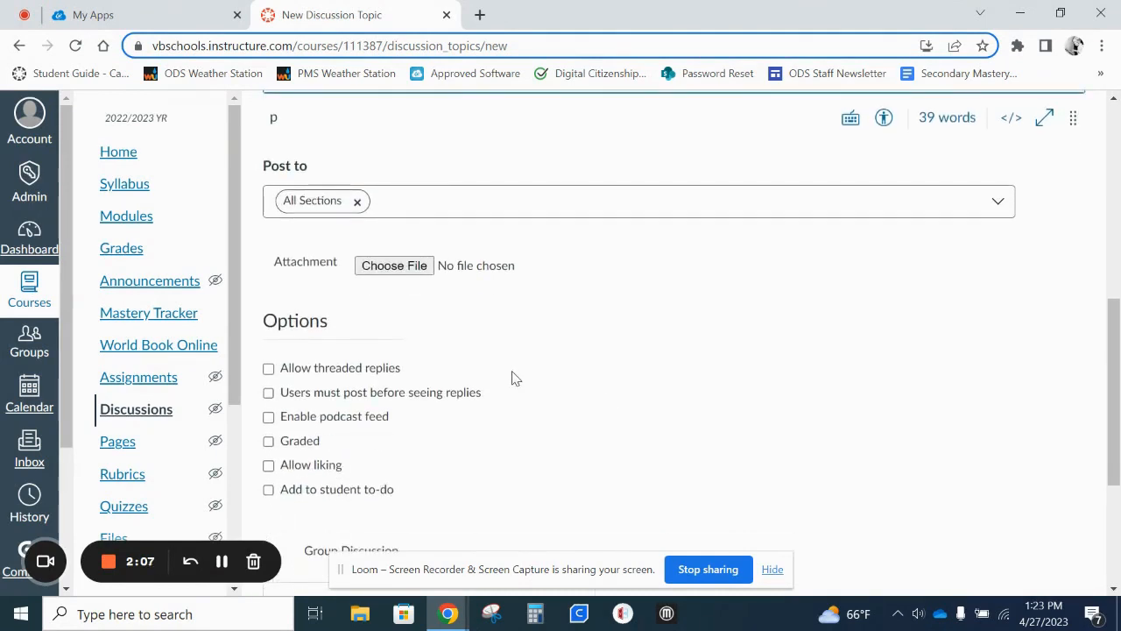
{"action": "left_click", "coordinate": [268, 369]}
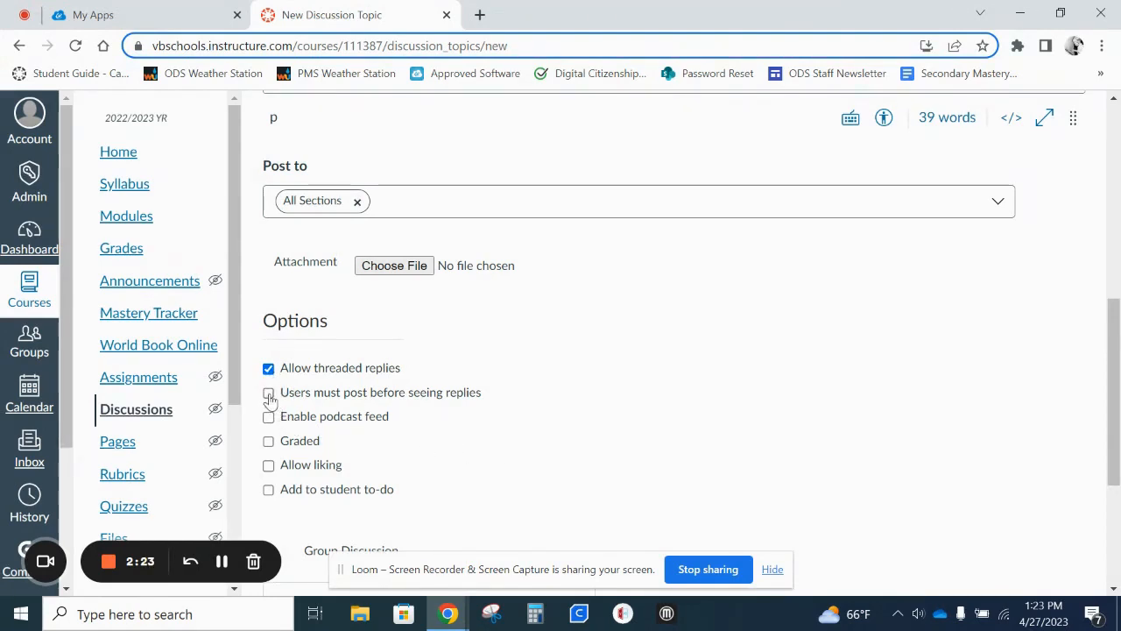
{"action": "left_click", "coordinate": [269, 394]}
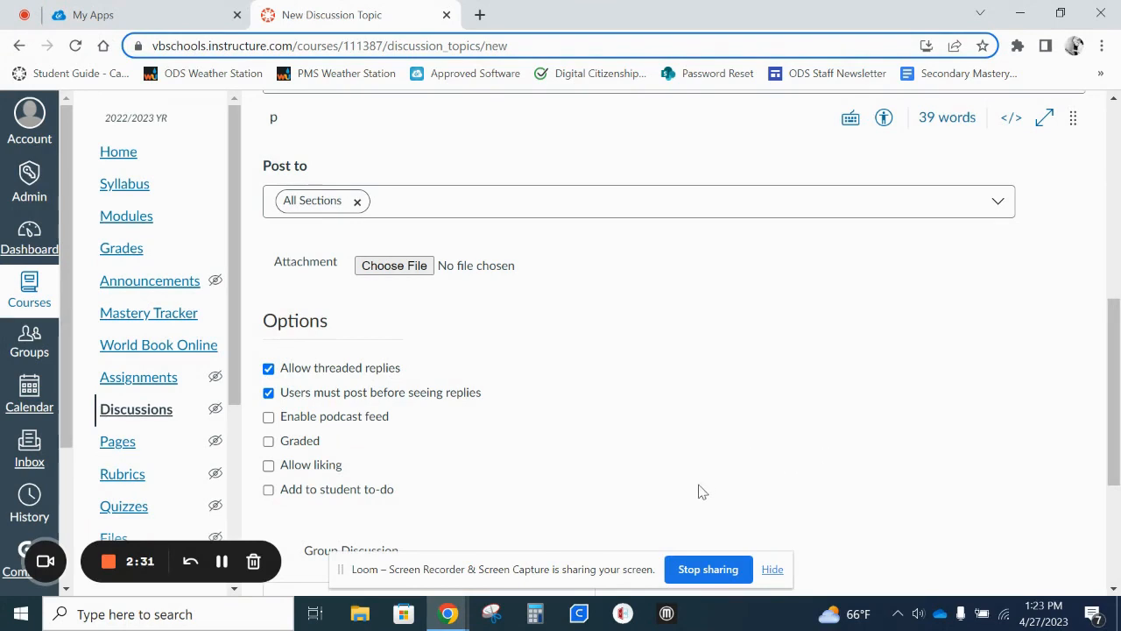
{"action": "left_click", "coordinate": [269, 445]}
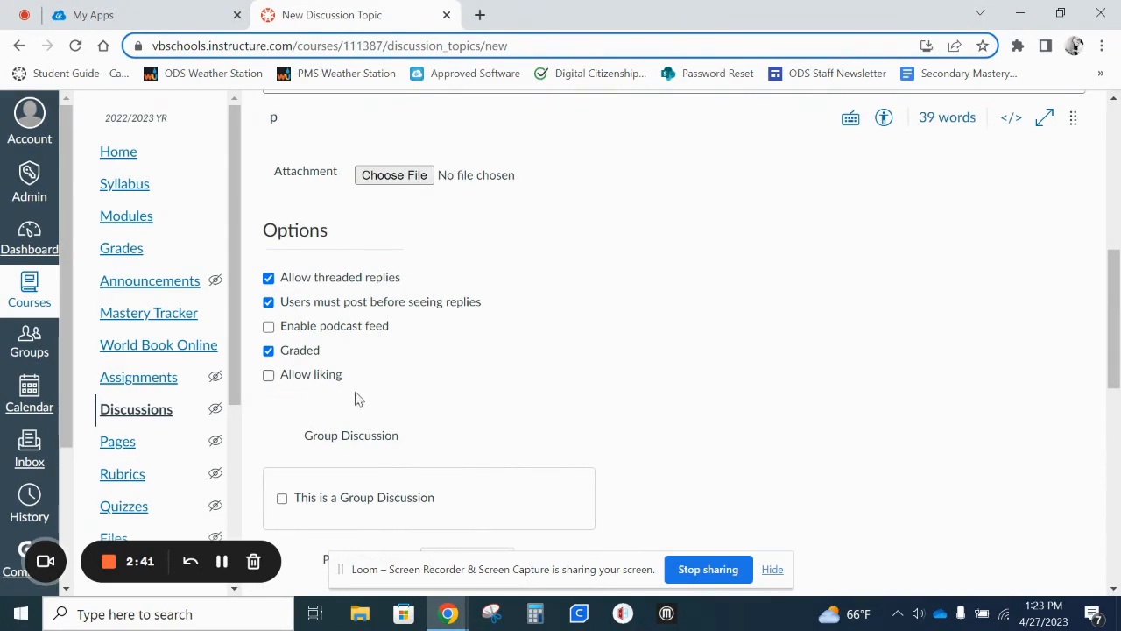
- Try the group discussion option and turn it back off
{"action": "scroll", "coordinate": [682, 364], "scroll_direction": "down", "scroll_amount": 1}
{"action": "scroll", "coordinate": [736, 350], "scroll_direction": "down", "scroll_amount": 1}
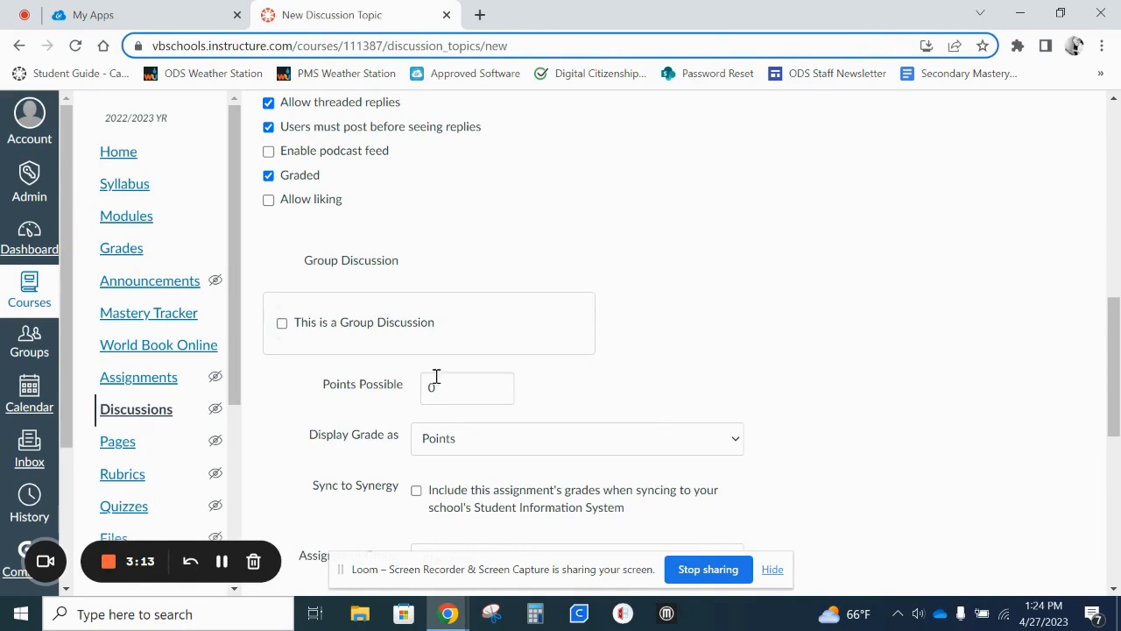
{"action": "left_click", "coordinate": [281, 324]}
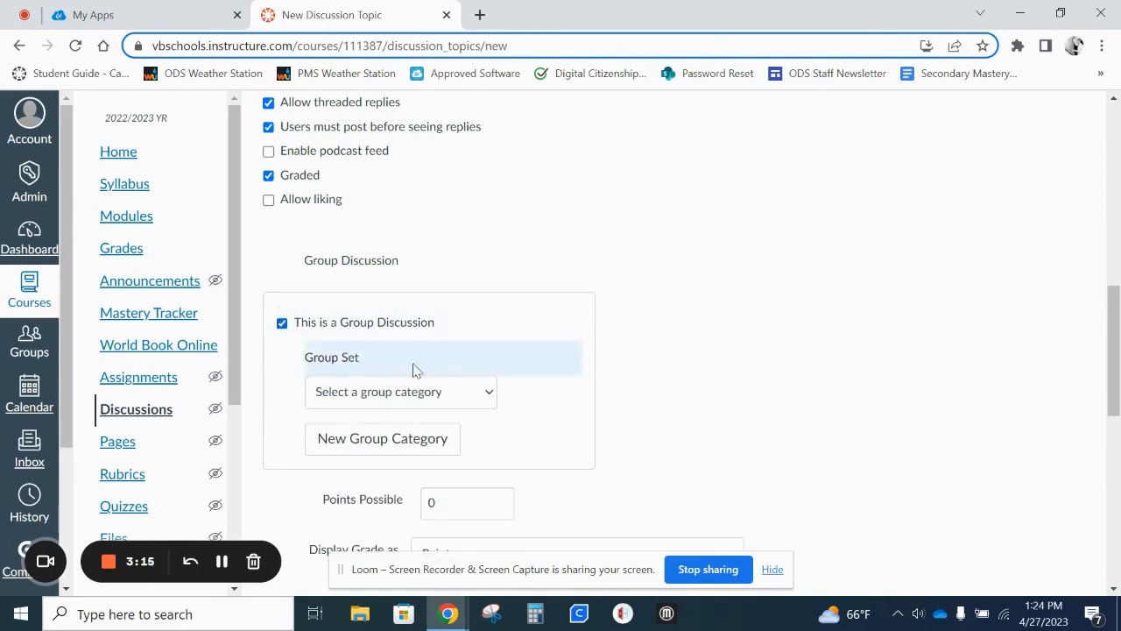
{"action": "left_click", "coordinate": [281, 324]}
- Set the discussion's points possible to 10
{"action": "scroll", "coordinate": [566, 393], "scroll_direction": "down", "scroll_amount": 1}
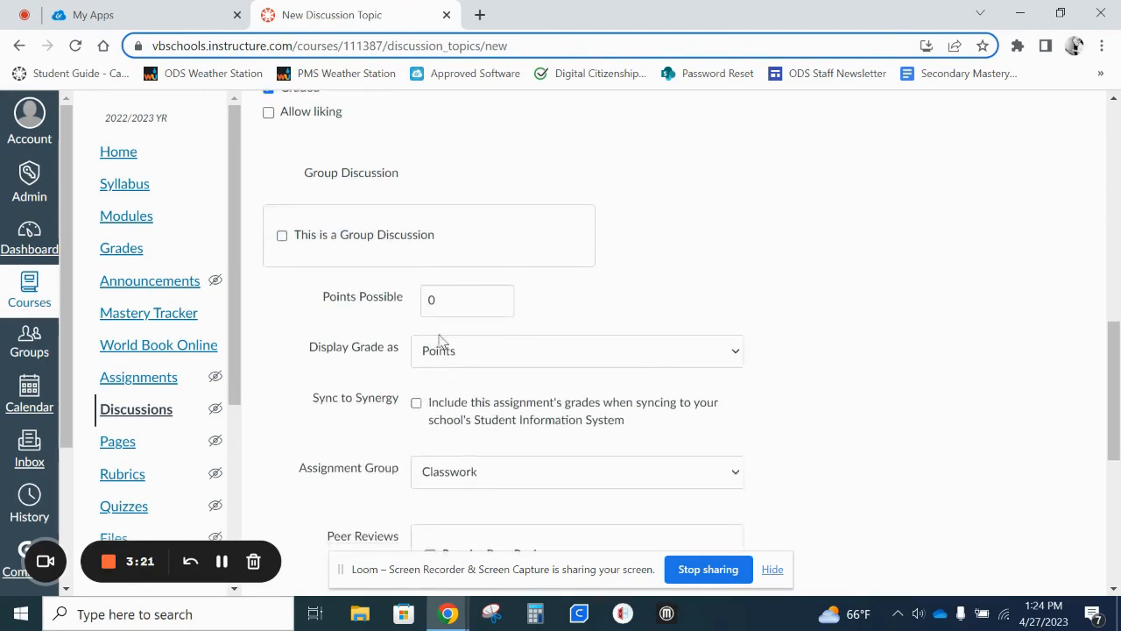
{"action": "double_click", "coordinate": [451, 300]}
{"action": "type", "text": "10"}
- Set the discussion's due date for everyone to April 30, 2023
{"action": "scroll", "coordinate": [953, 341], "scroll_direction": "down", "scroll_amount": 3}
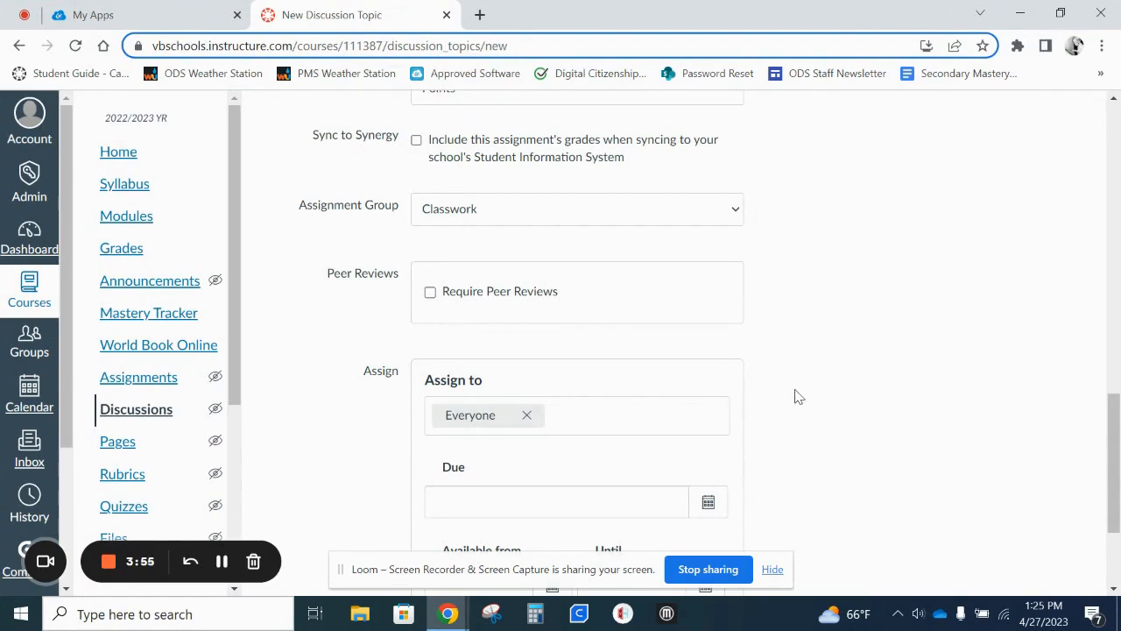
{"action": "scroll", "coordinate": [799, 390], "scroll_direction": "down", "scroll_amount": 2}
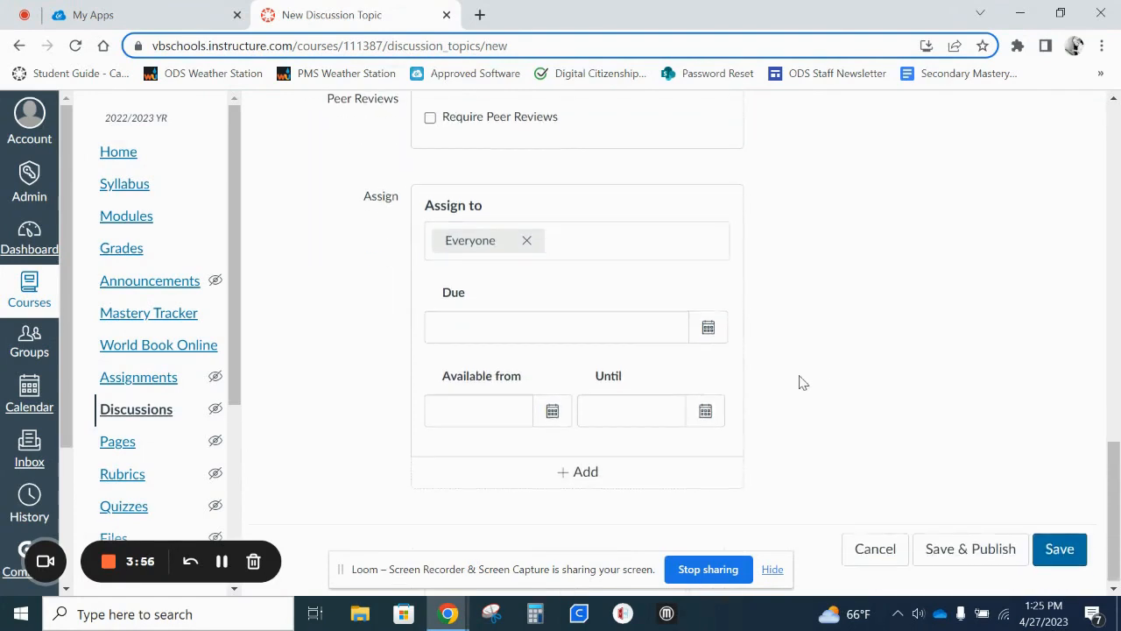
{"action": "left_click", "coordinate": [706, 325]}
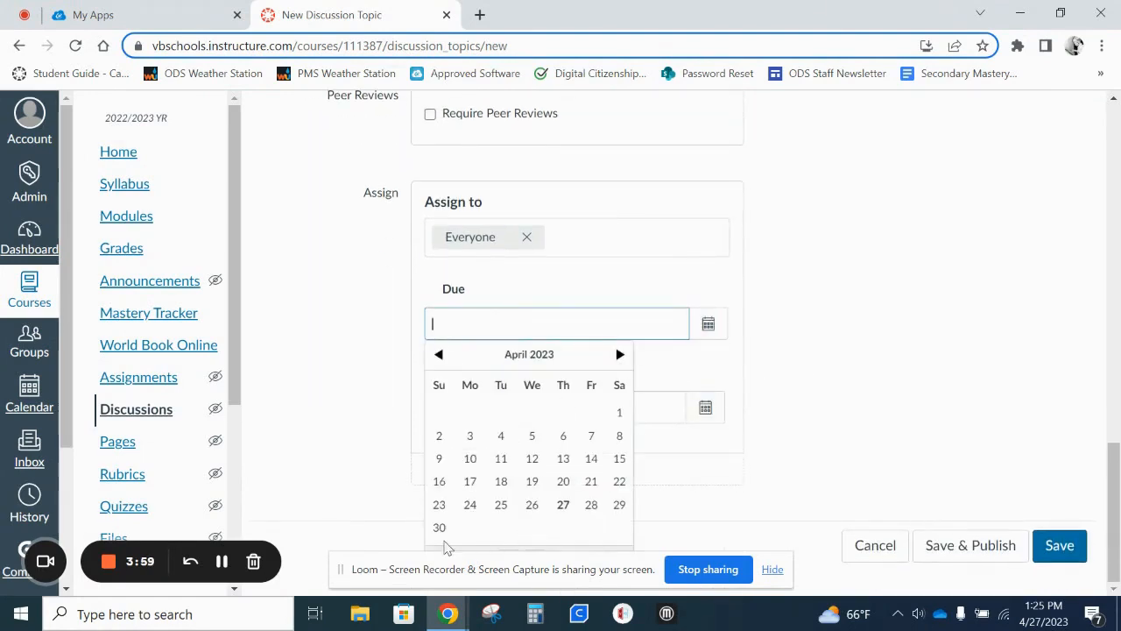
{"action": "left_click", "coordinate": [439, 528]}
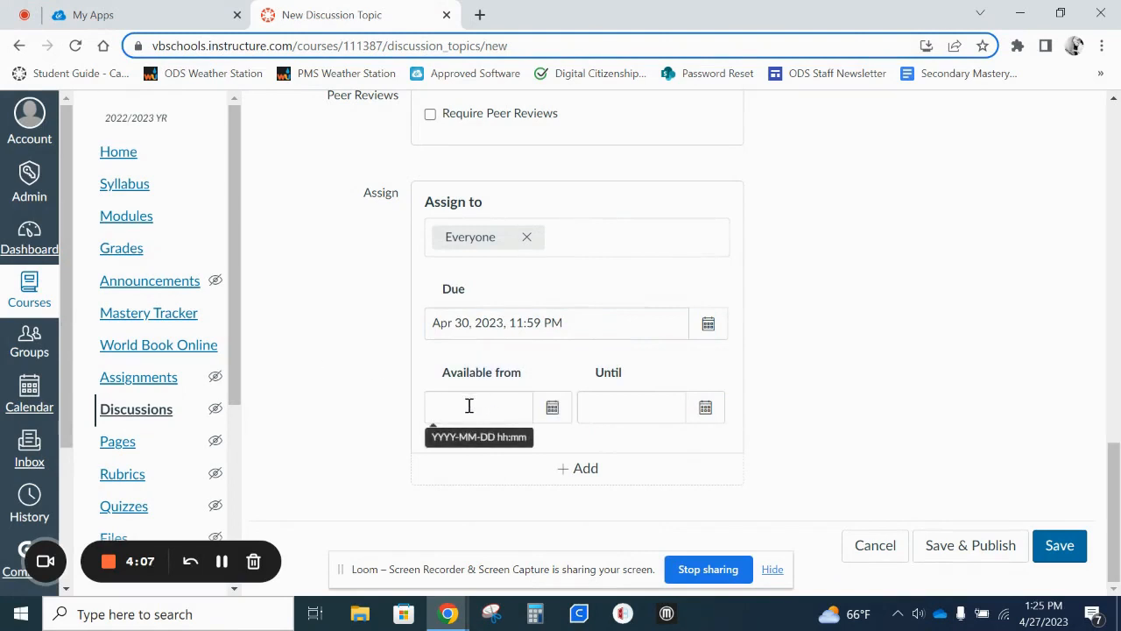
- Make the discussion available from April 28 until April 30, 2023, and save and publish it
{"action": "left_click", "coordinate": [549, 419]}
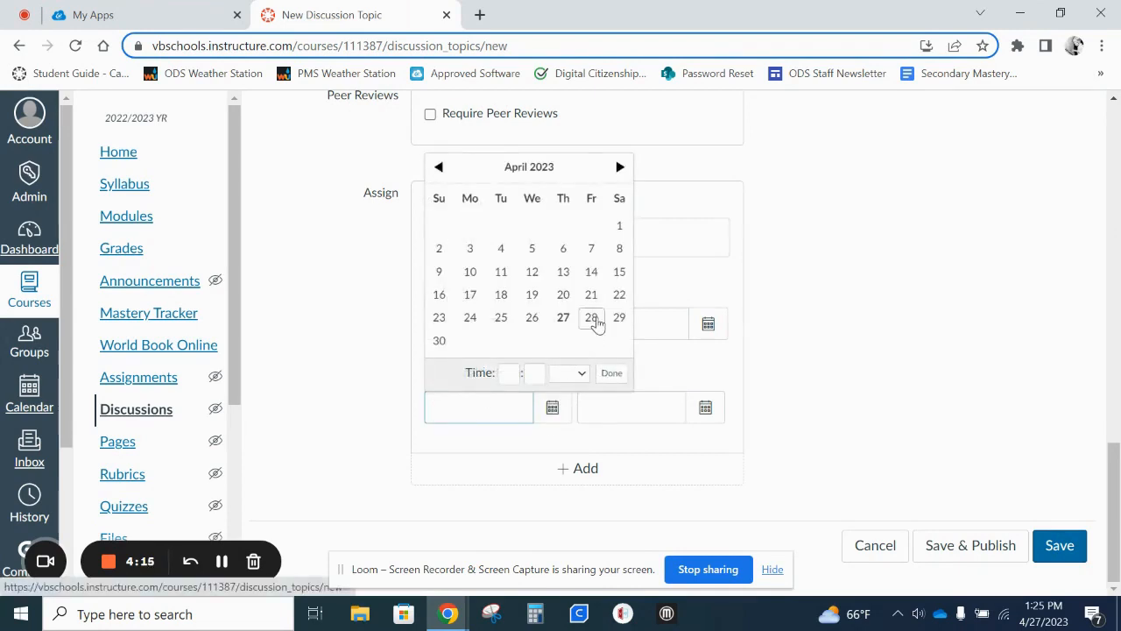
{"action": "left_click", "coordinate": [593, 320]}
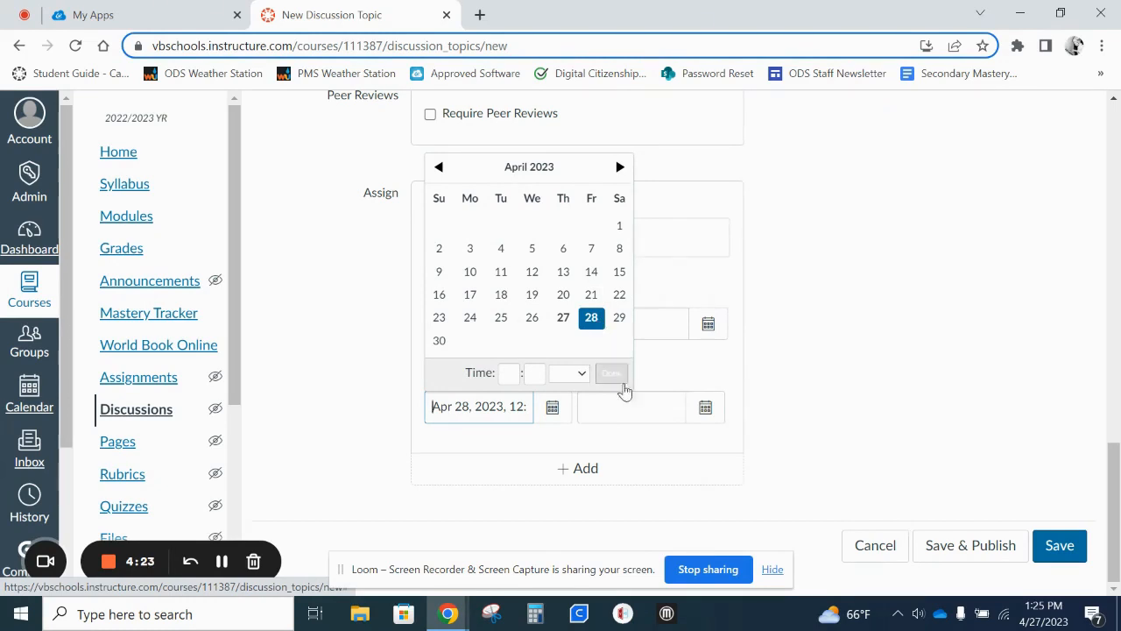
{"action": "left_click", "coordinate": [705, 407]}
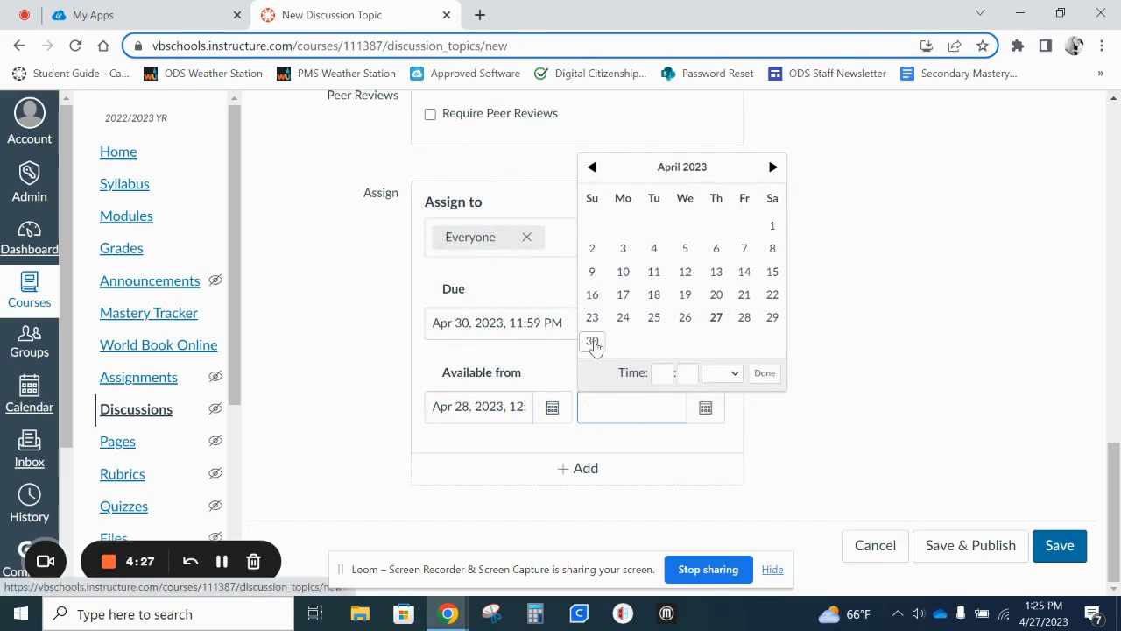
{"action": "left_click", "coordinate": [592, 341]}
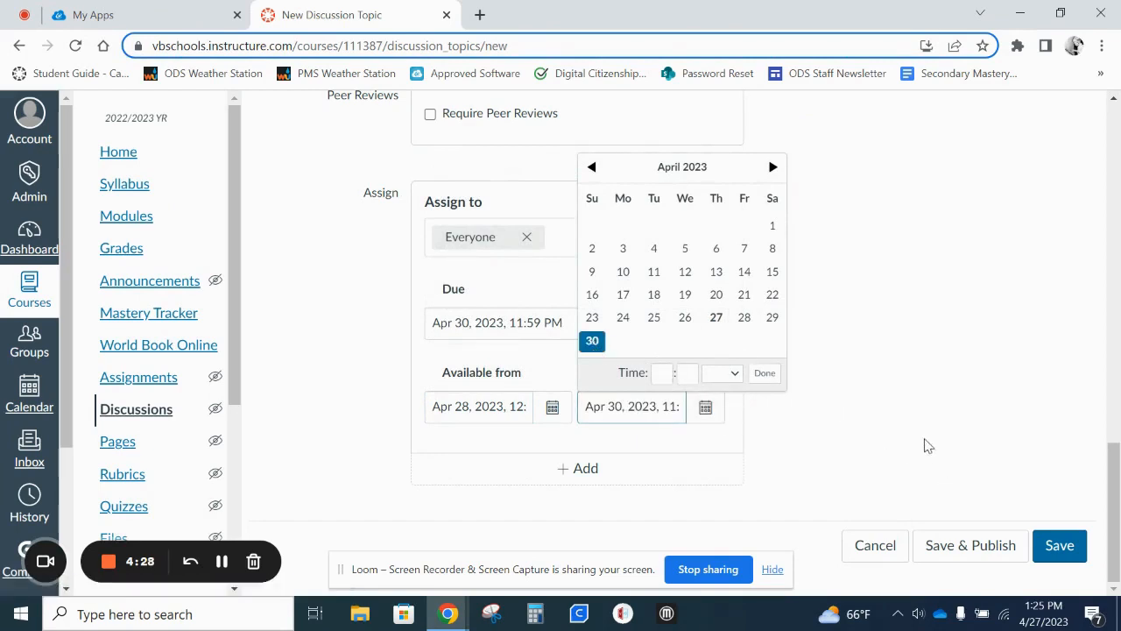
{"action": "left_click", "coordinate": [763, 373]}
{"action": "left_click", "coordinate": [992, 546]}
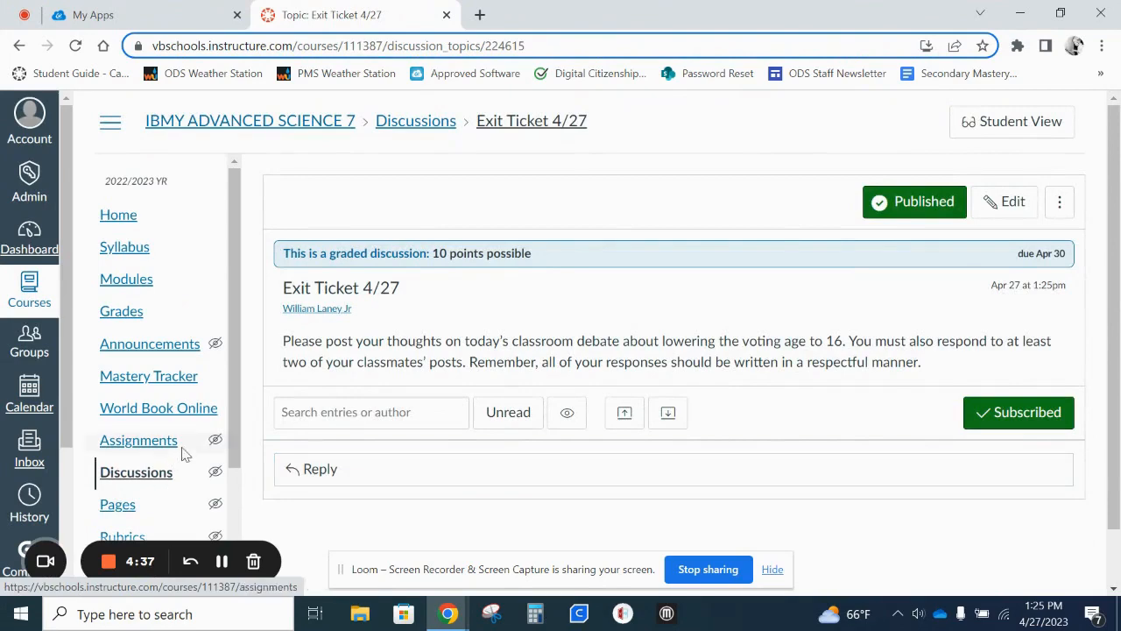
- Return to the course's discussion list and pin the Exit Ticket 4/27 discussion
{"action": "scroll", "coordinate": [646, 303], "scroll_direction": "down", "scroll_amount": 1}
{"action": "scroll", "coordinate": [372, 331], "scroll_direction": "up", "scroll_amount": 1}
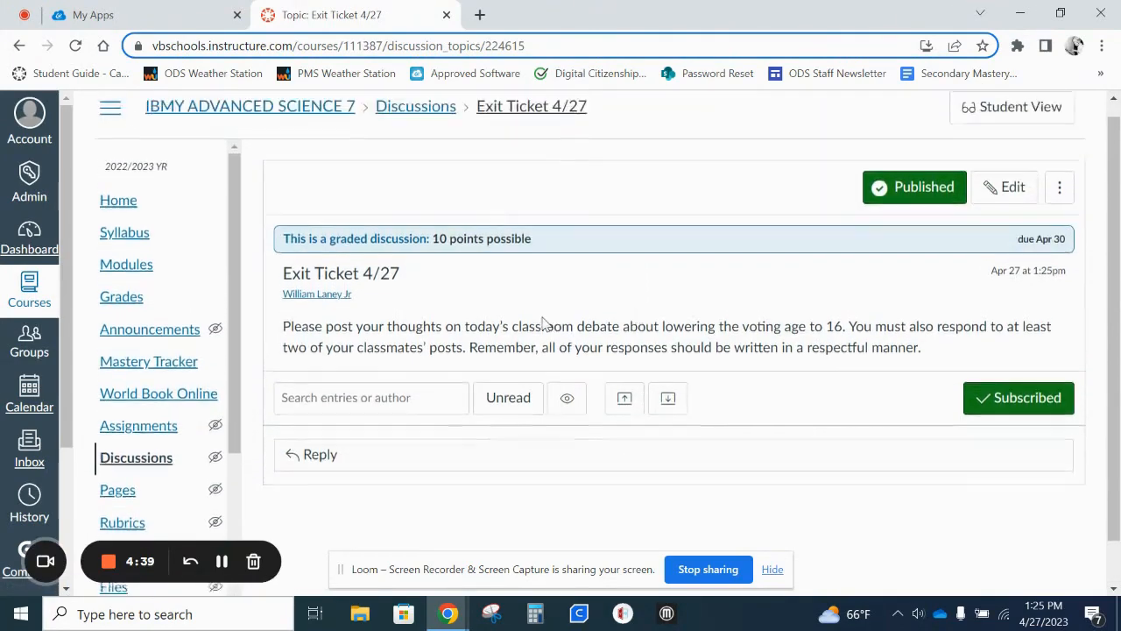
{"action": "left_click", "coordinate": [129, 474]}
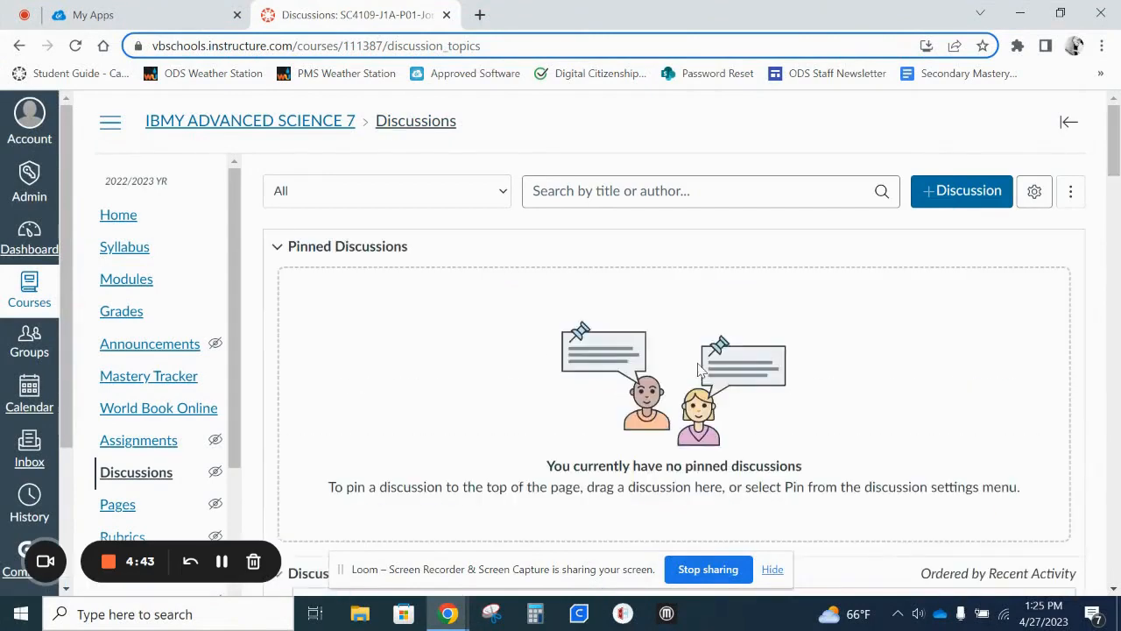
{"action": "scroll", "coordinate": [692, 368], "scroll_direction": "down", "scroll_amount": 6}
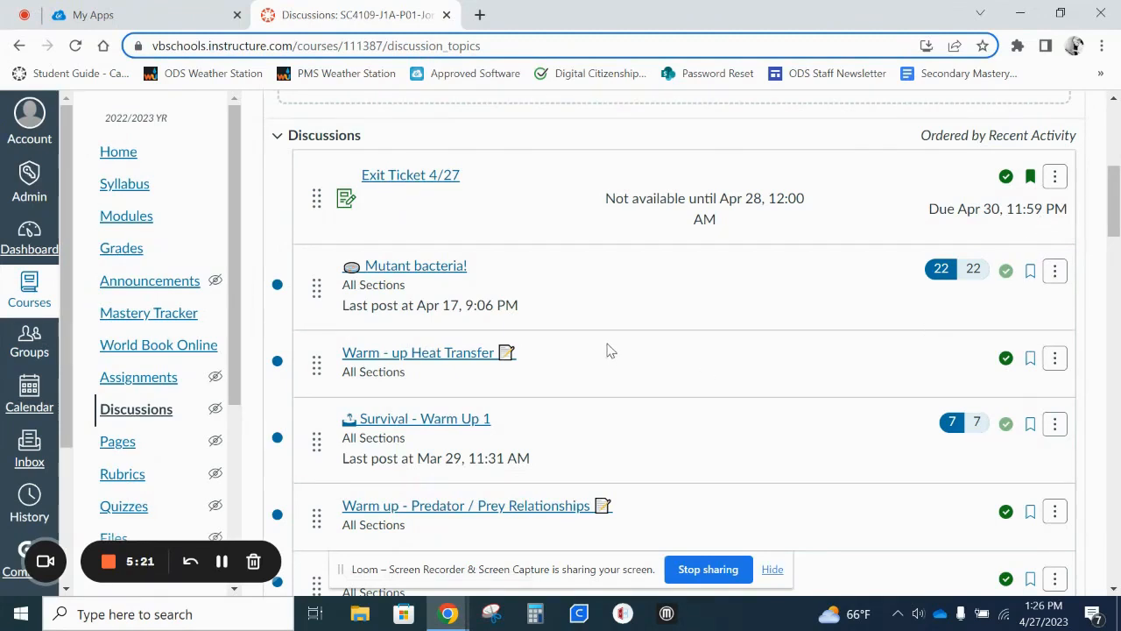
{"action": "left_click", "coordinate": [1055, 177]}
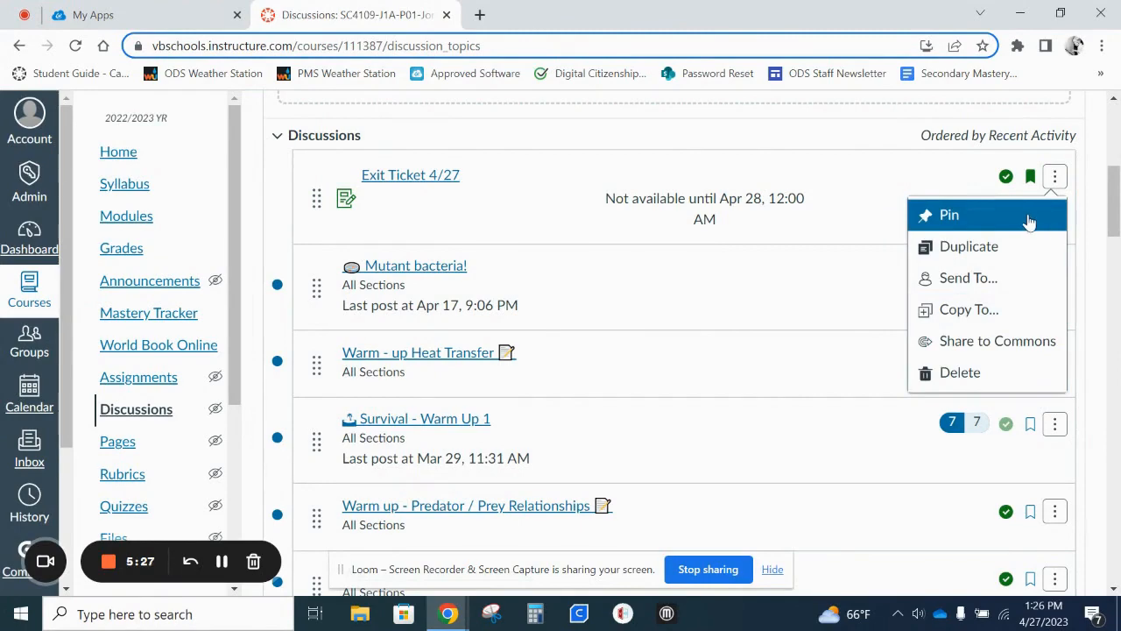
{"action": "left_click", "coordinate": [970, 218]}
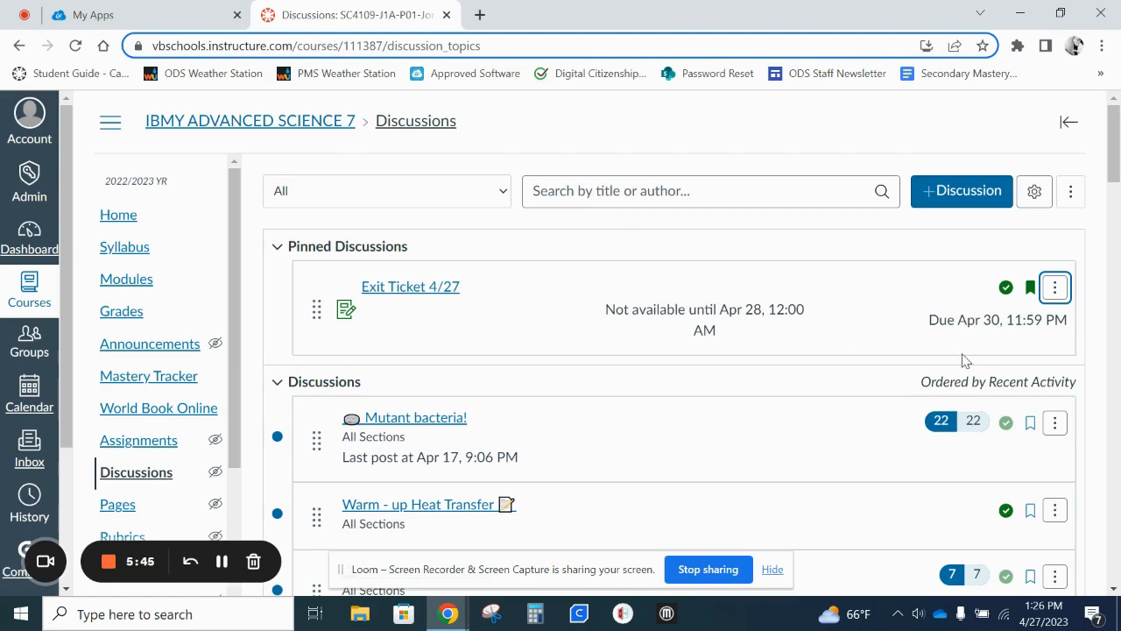
- Examine the course's pinned, regular and closed-for-comments discussions, including their availability, publication status and reply counts
{"action": "scroll", "coordinate": [652, 399], "scroll_direction": "down", "scroll_amount": 3}
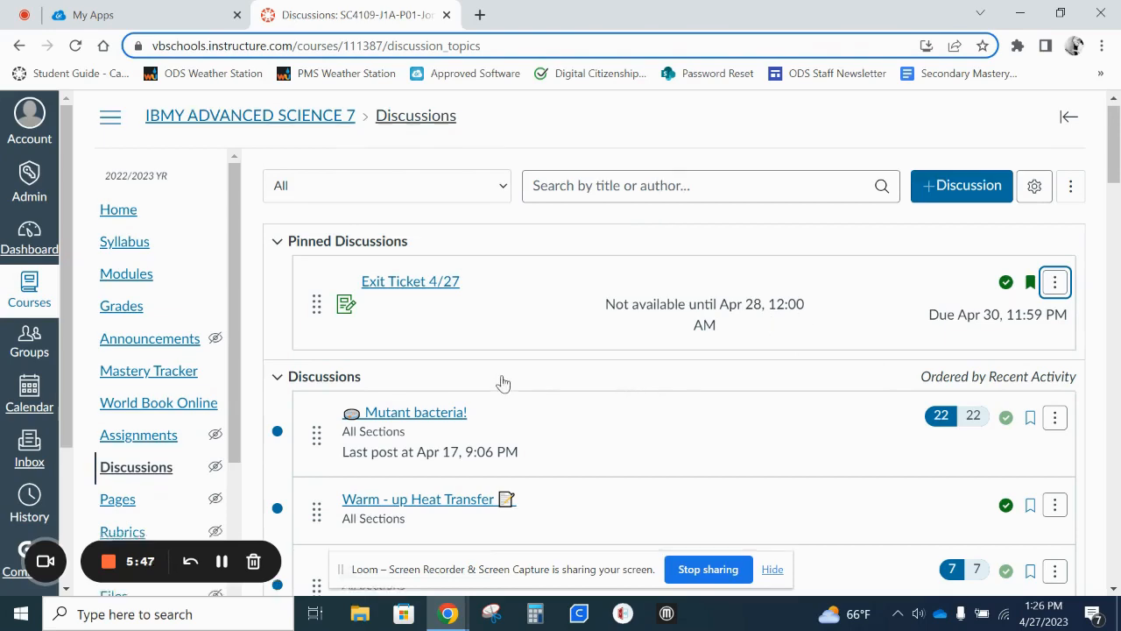
{"action": "scroll", "coordinate": [513, 306], "scroll_direction": "down", "scroll_amount": 2}
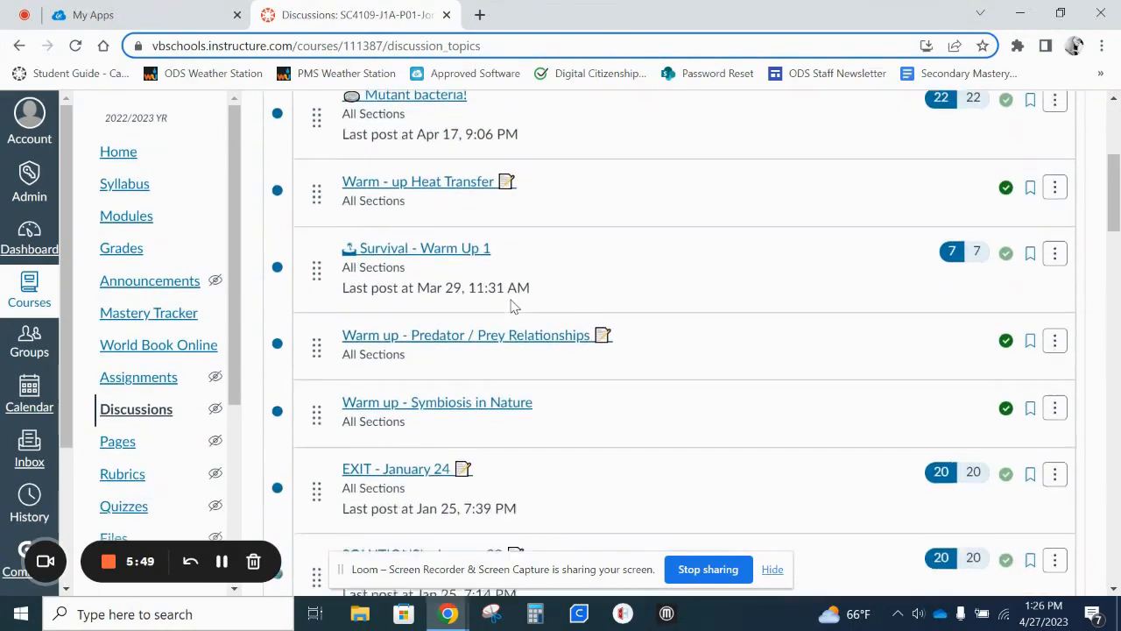
{"action": "scroll", "coordinate": [506, 306], "scroll_direction": "up", "scroll_amount": 2}
{"action": "scroll", "coordinate": [496, 303], "scroll_direction": "up", "scroll_amount": 2}
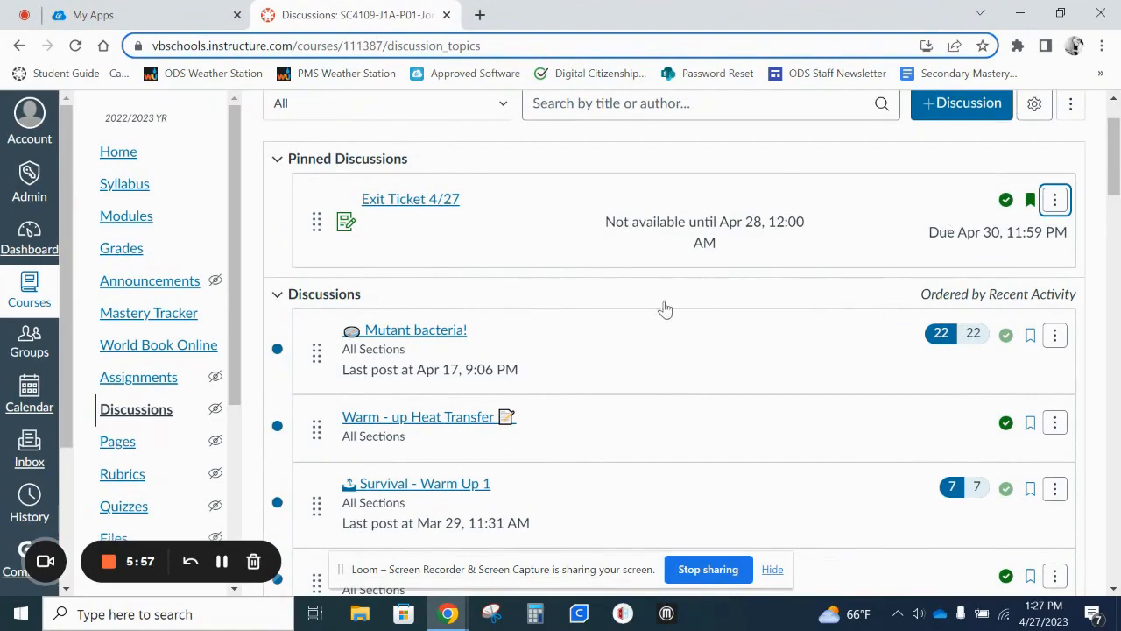
{"action": "scroll", "coordinate": [645, 320], "scroll_direction": "down", "scroll_amount": 3}
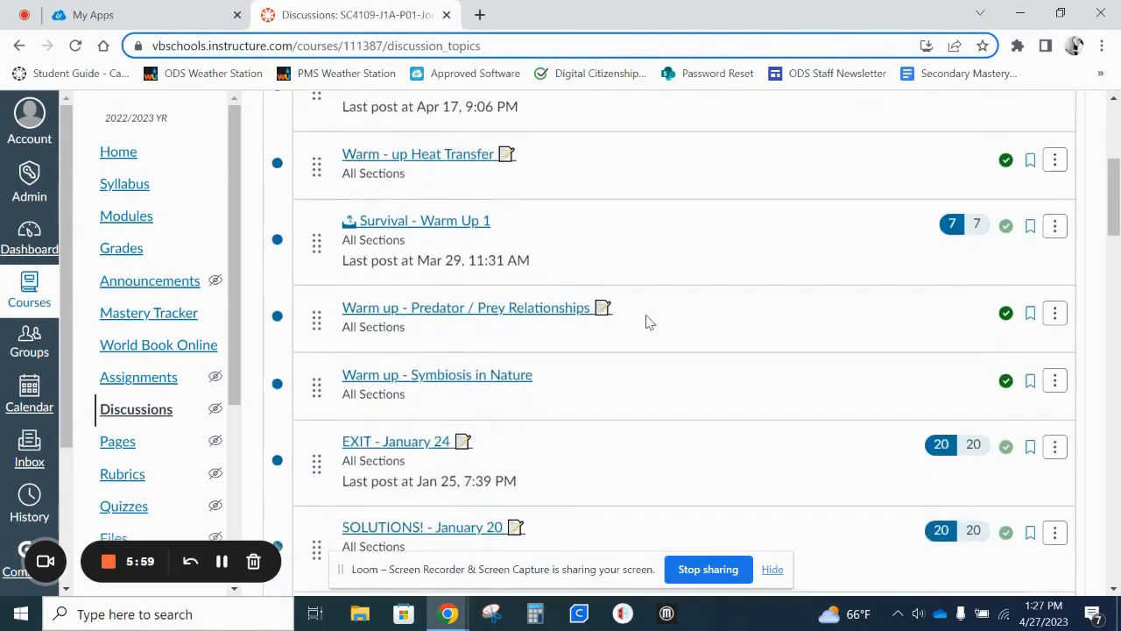
{"action": "scroll", "coordinate": [646, 320], "scroll_direction": "down", "scroll_amount": 7}
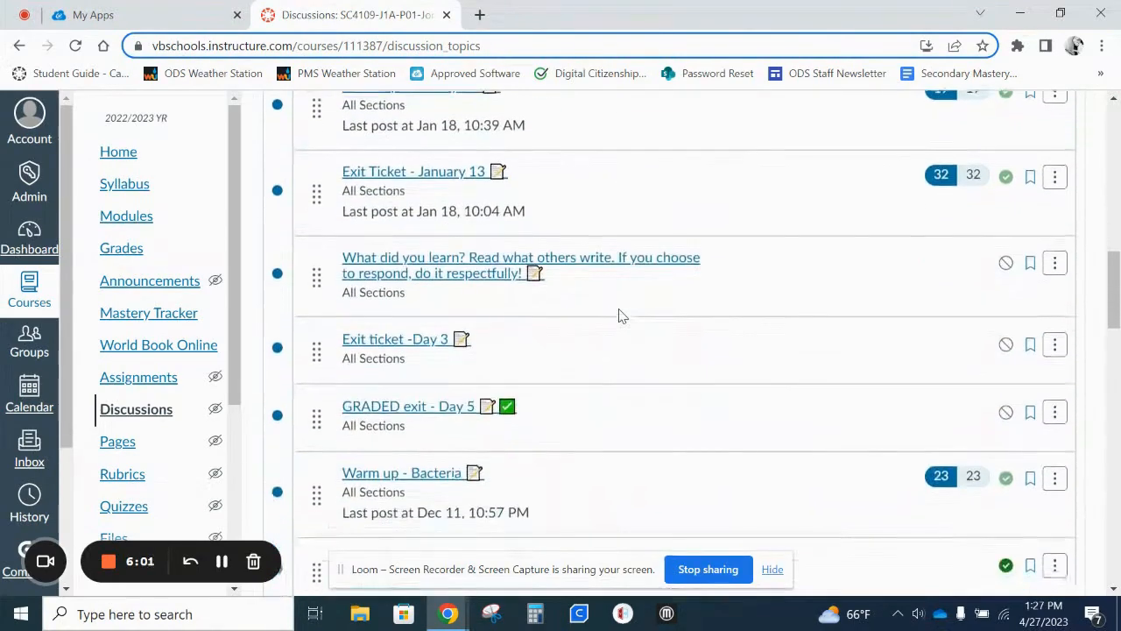
{"action": "scroll", "coordinate": [618, 315], "scroll_direction": "down", "scroll_amount": 8}
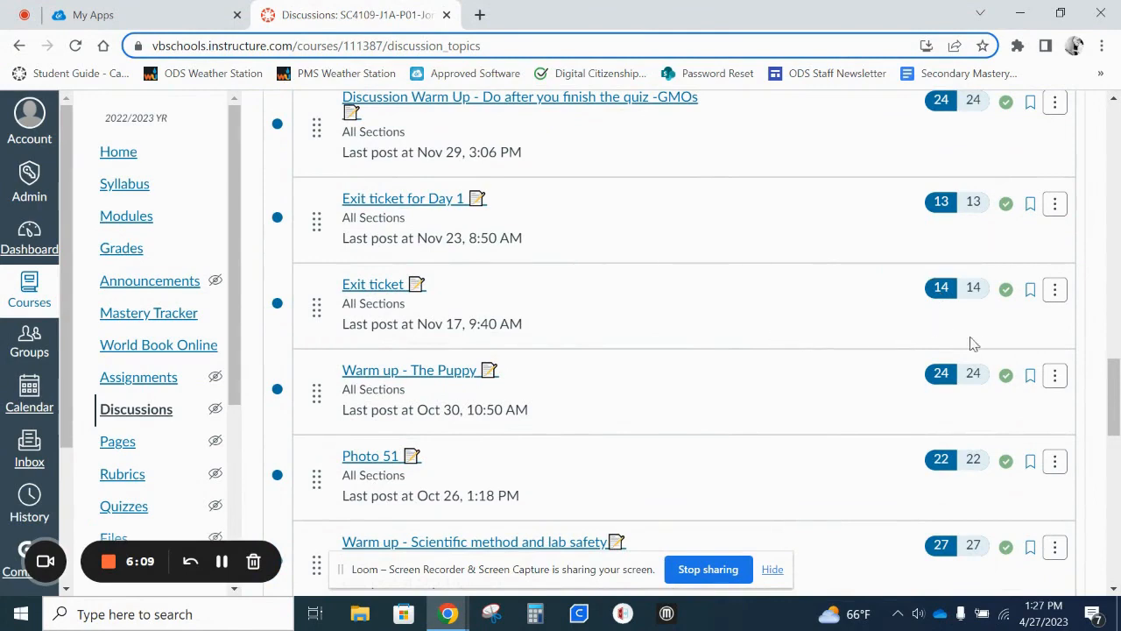
{"action": "scroll", "coordinate": [816, 327], "scroll_direction": "down", "scroll_amount": 3}
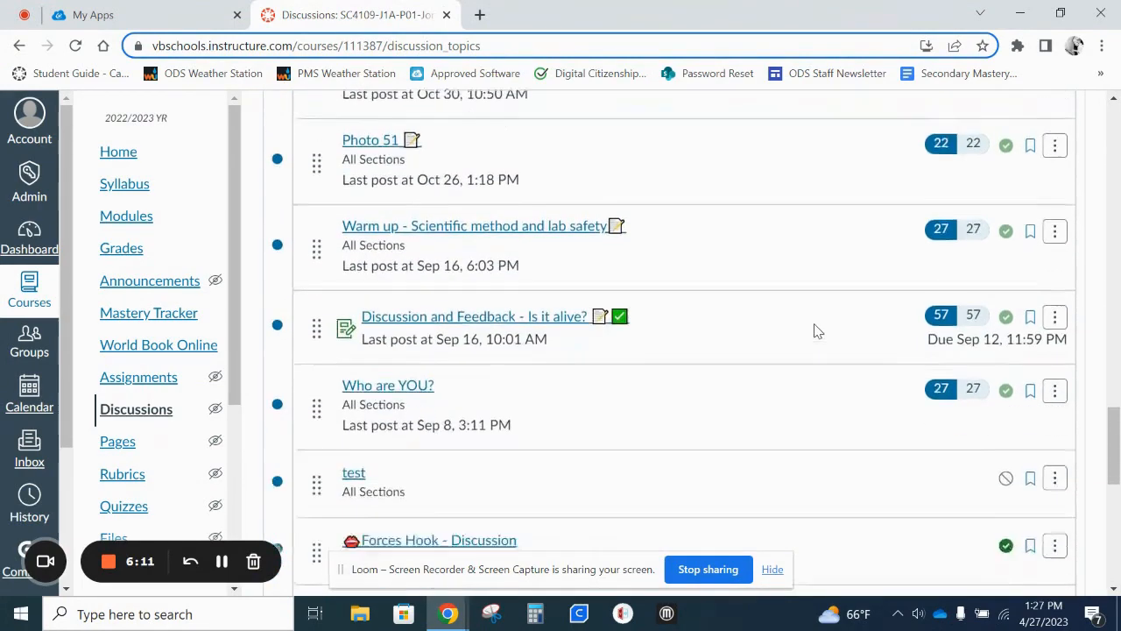
{"action": "scroll", "coordinate": [816, 331], "scroll_direction": "down", "scroll_amount": 5}
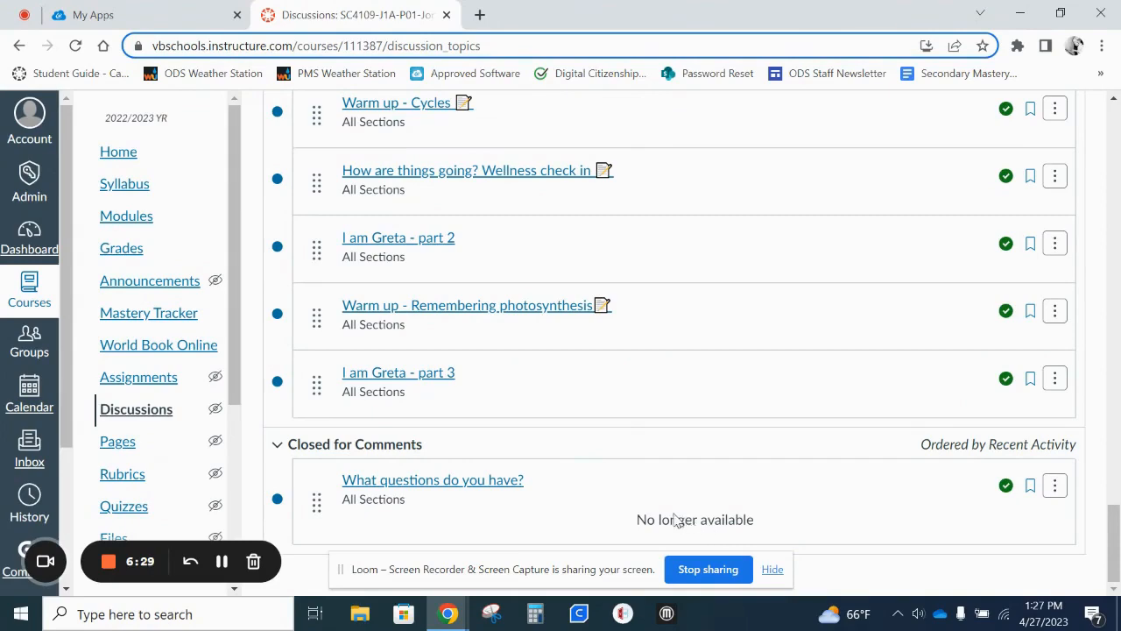
{"action": "scroll", "coordinate": [670, 513], "scroll_direction": "up", "scroll_amount": 15}
{"action": "scroll", "coordinate": [674, 500], "scroll_direction": "up", "scroll_amount": 15}
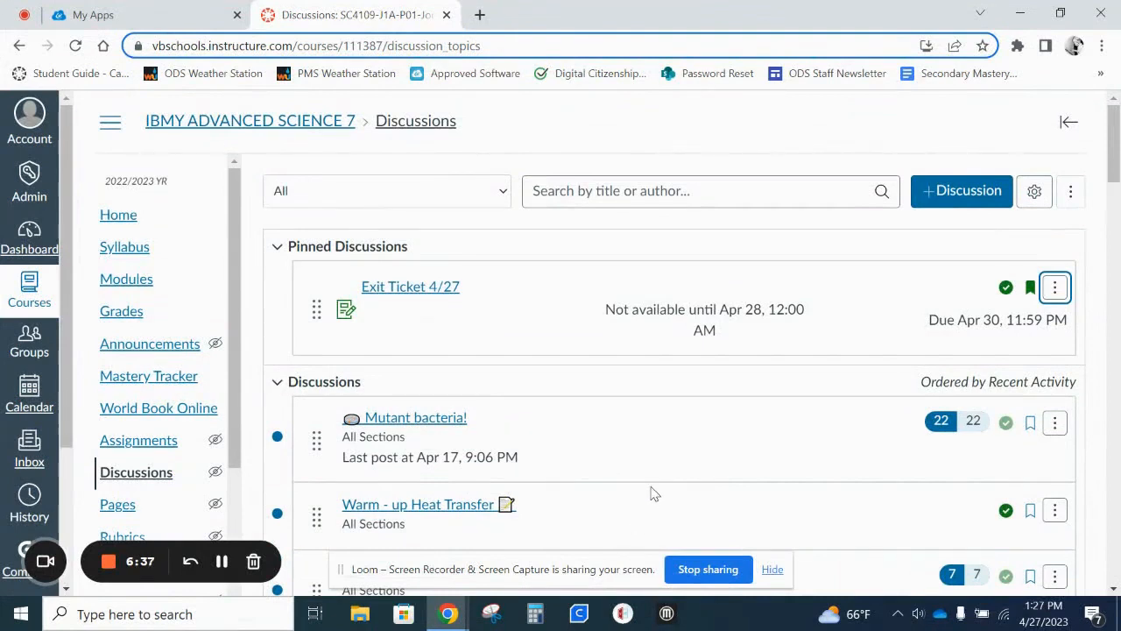
{"action": "left_click", "coordinate": [721, 570]}
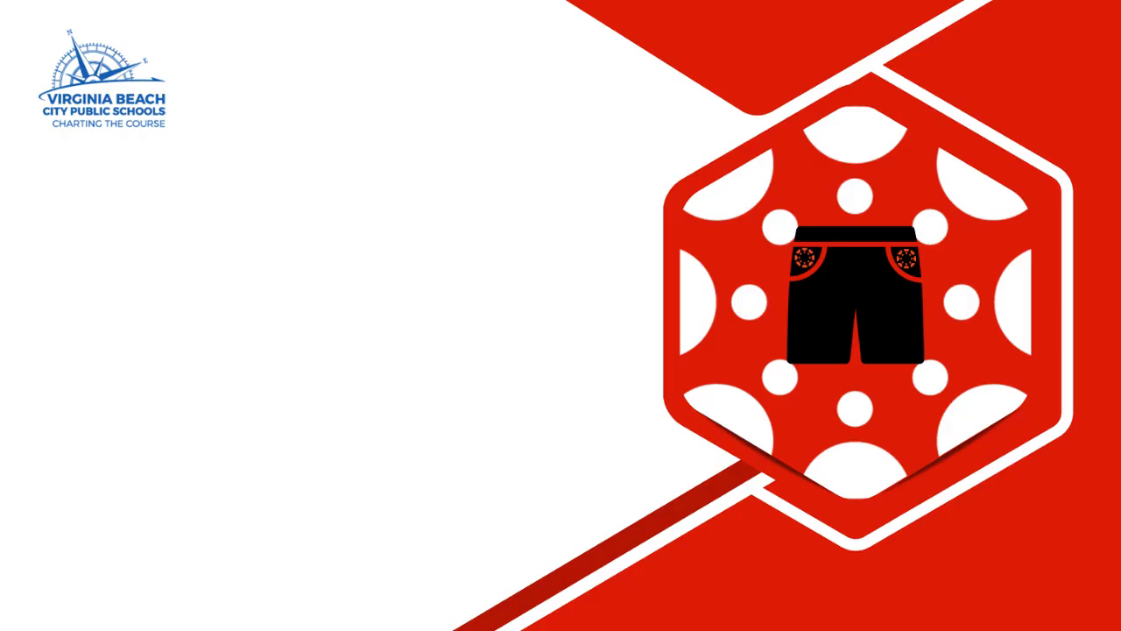